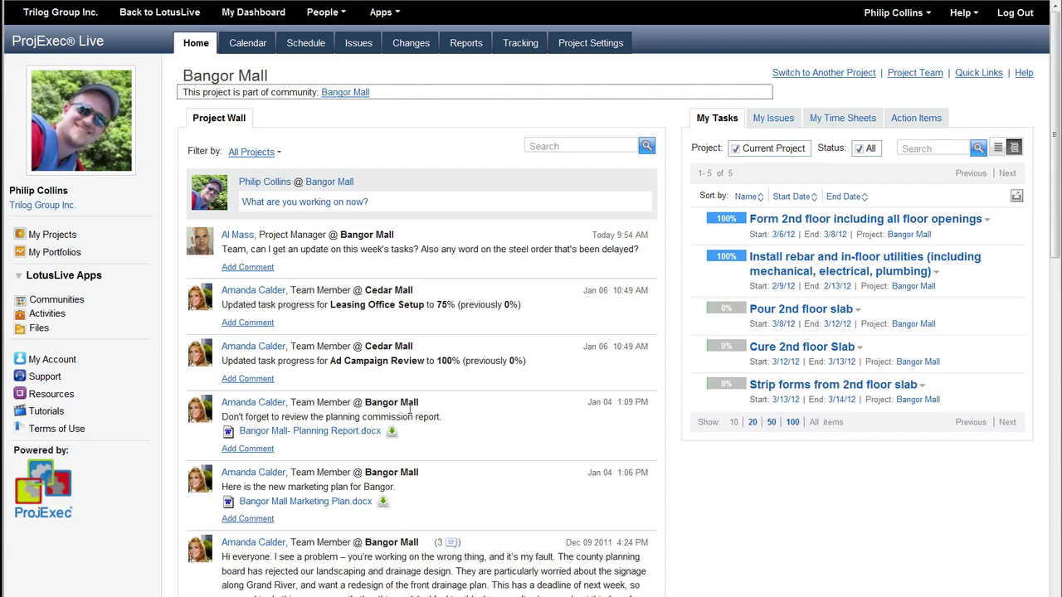
scroll(331, 383, "down", 3)
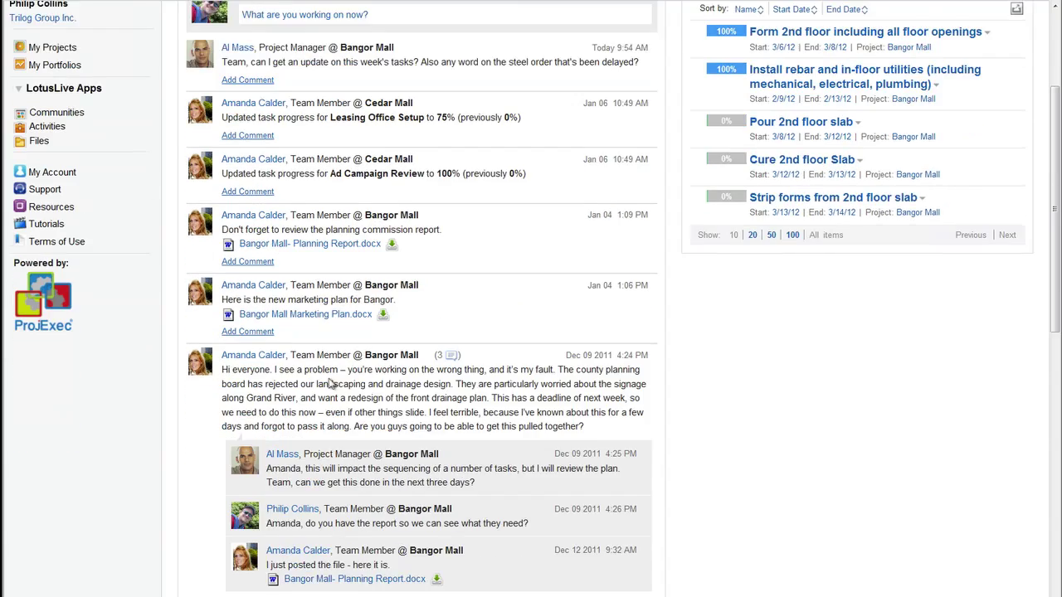
scroll(329, 379, "down", 2)
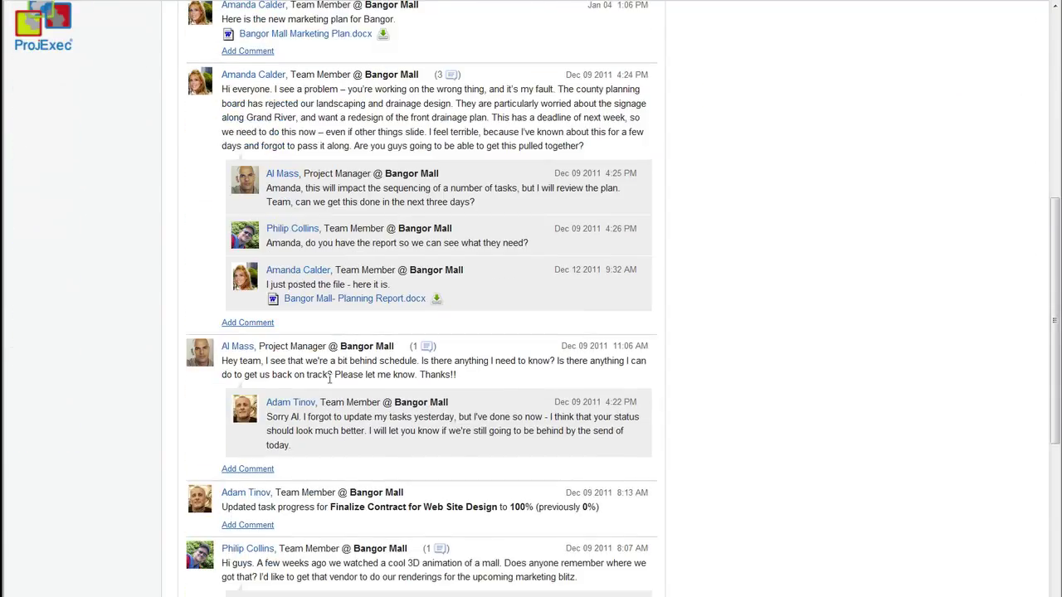
scroll(330, 377, "up", 5)
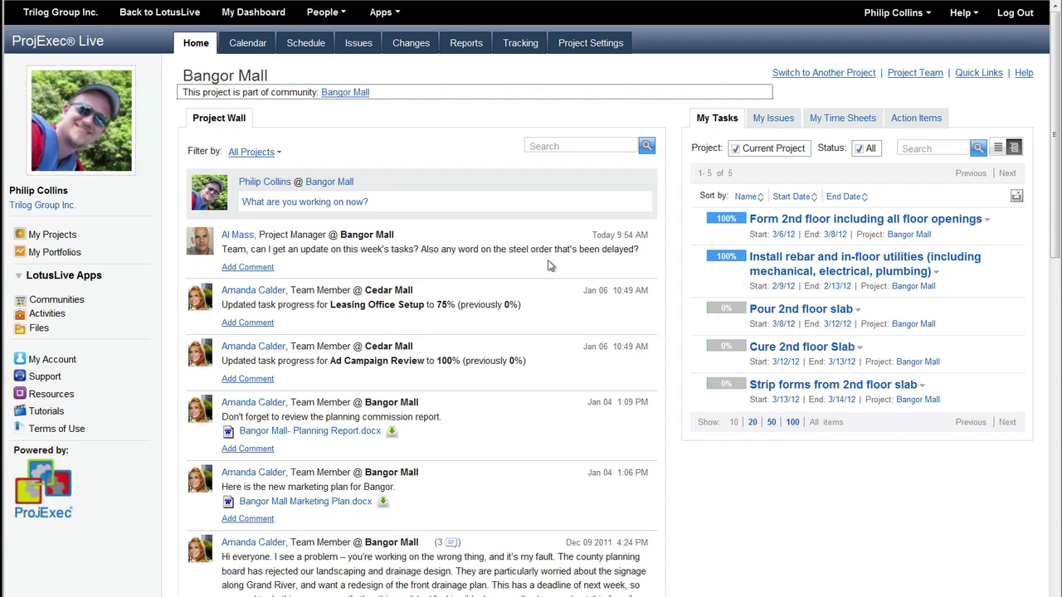
Step: Post a reply under the manager's steel question saying you're updating now and the steel arrived today
left_click(249, 267)
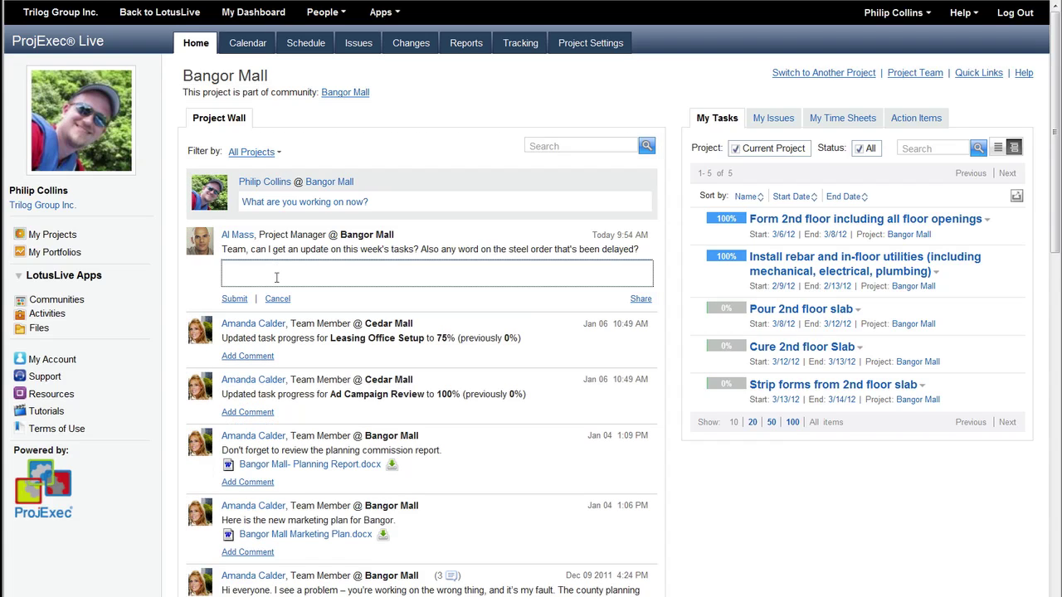
type("Hi Al. I am updating now. and ")
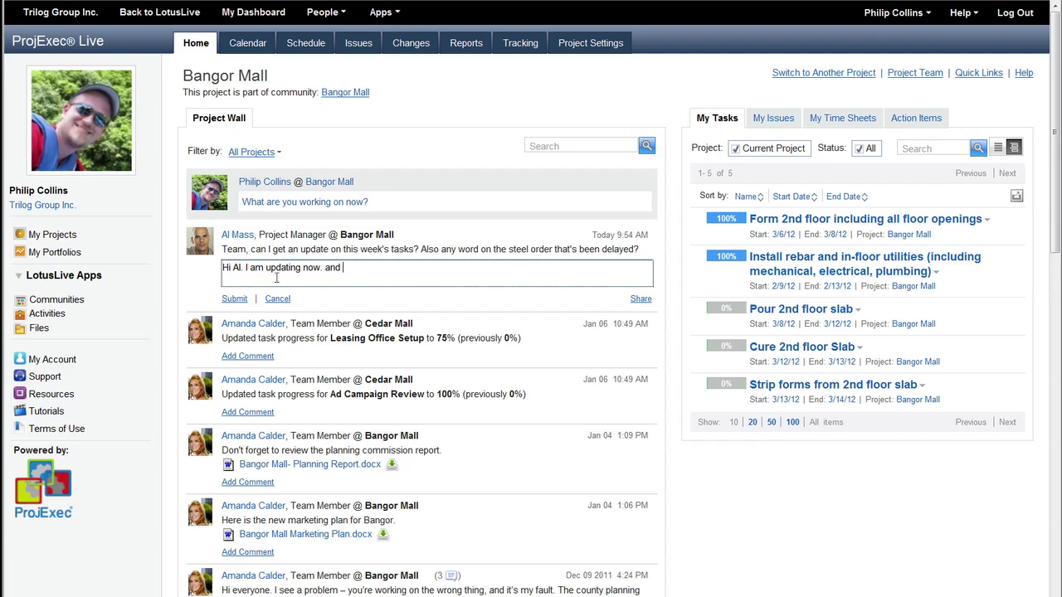
type("YES the steel arrived today.")
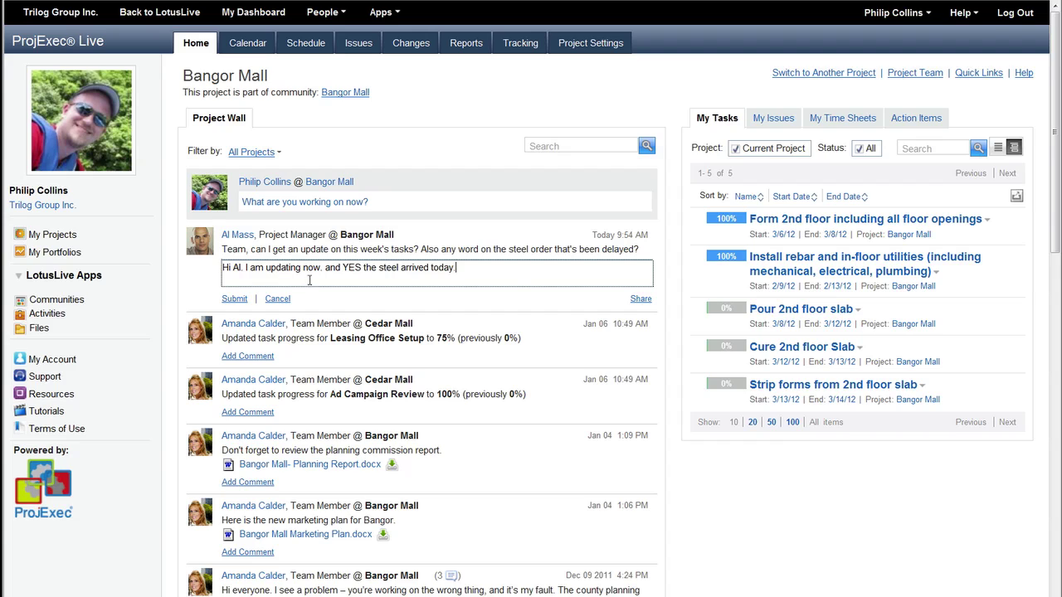
left_click(236, 300)
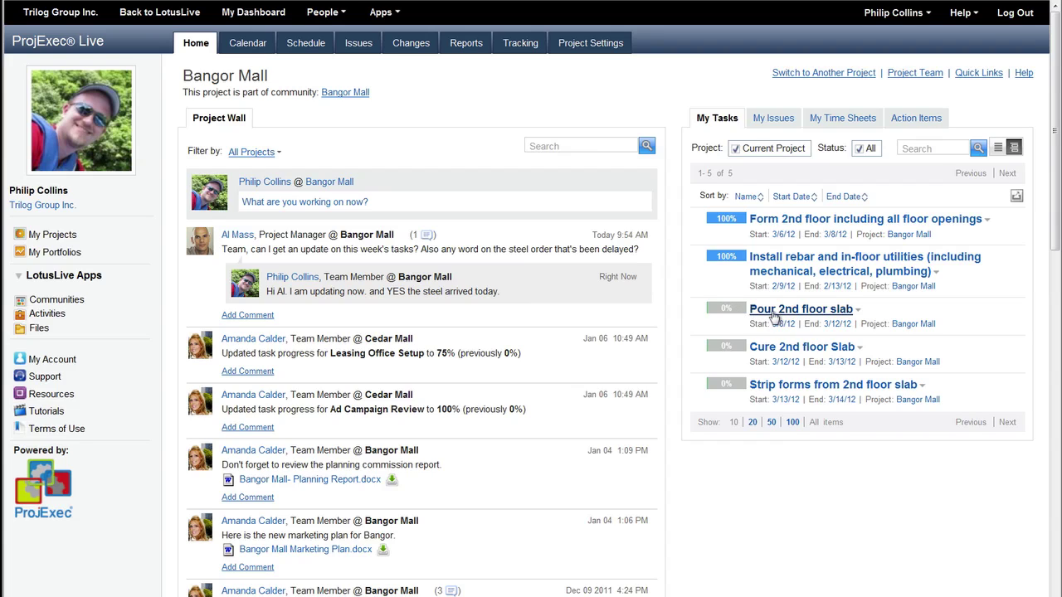
Step: Drag Pour 2nd floor slab's progress from 0% to 100% and refresh the Project Wall
left_click(738, 313)
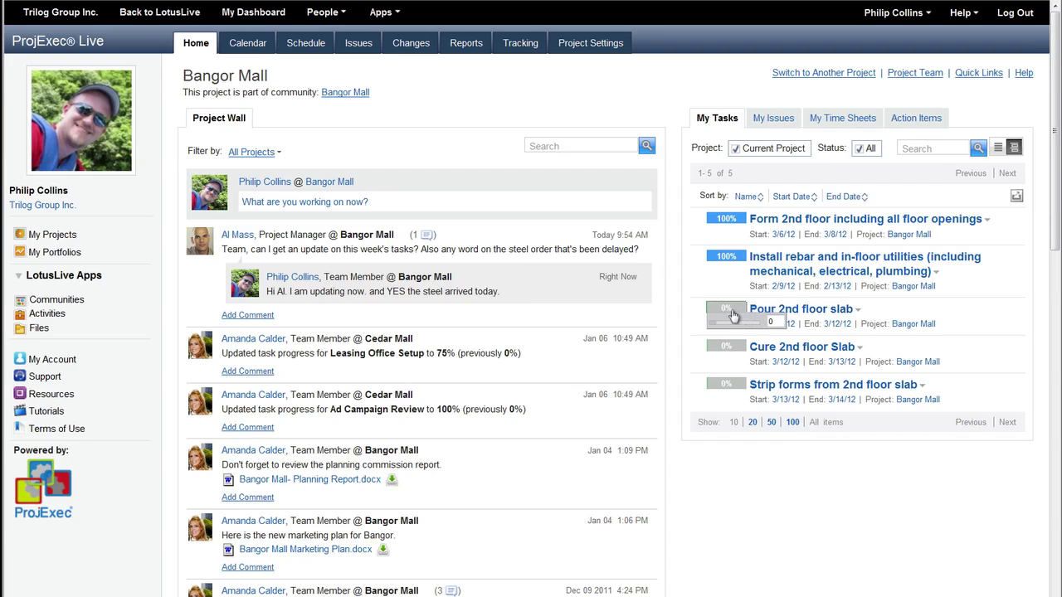
left_click_drag(717, 327, 765, 332)
left_click(238, 130)
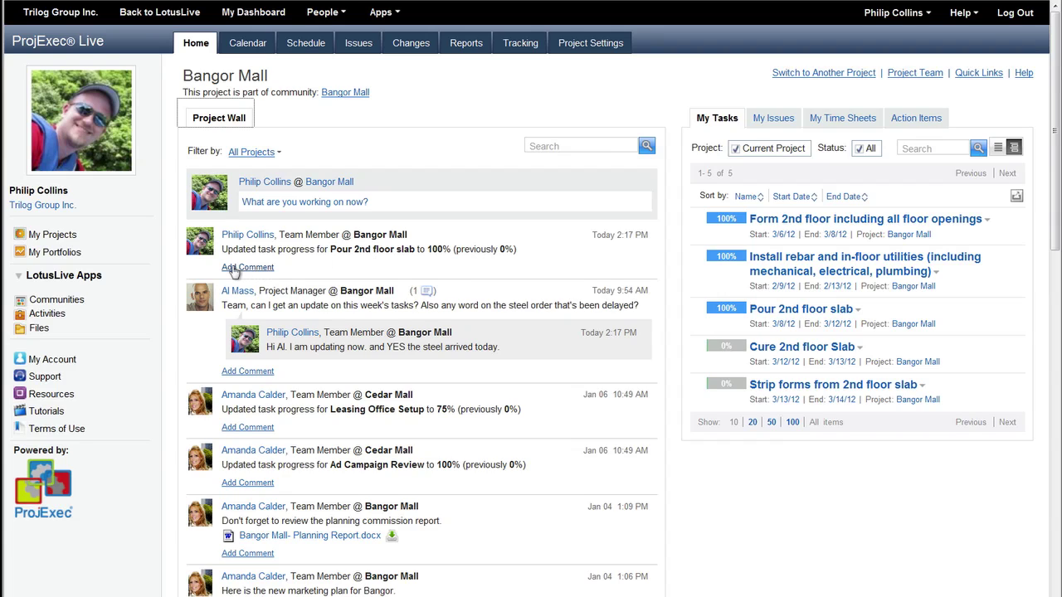
Step: Comment 'Take a look at this. We did a timelapse of the pour today.' with the YouTube timelapse movie attached
left_click(234, 268)
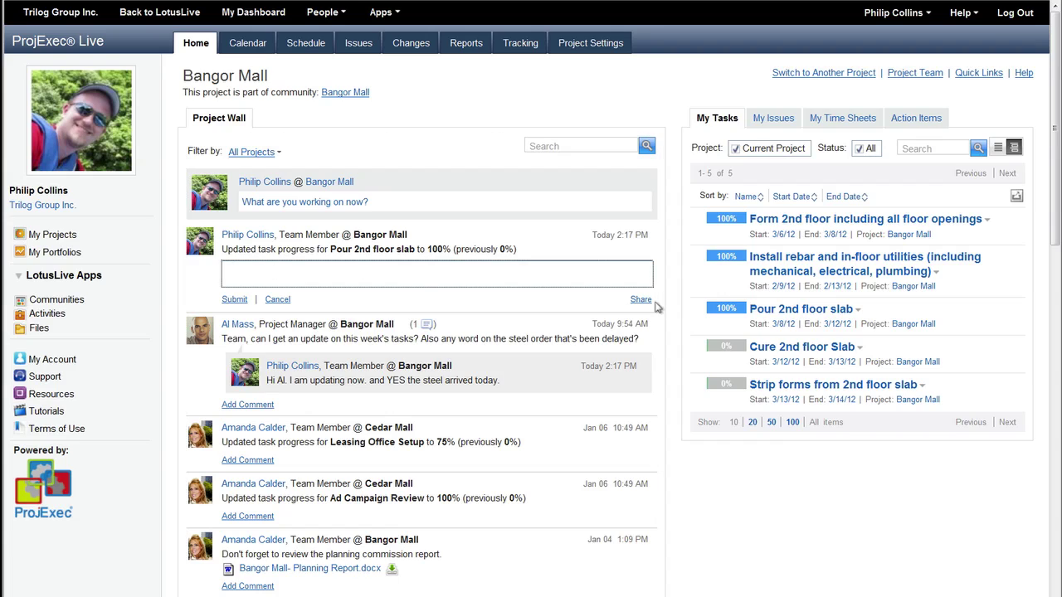
type("Take a look at this. We did a ")
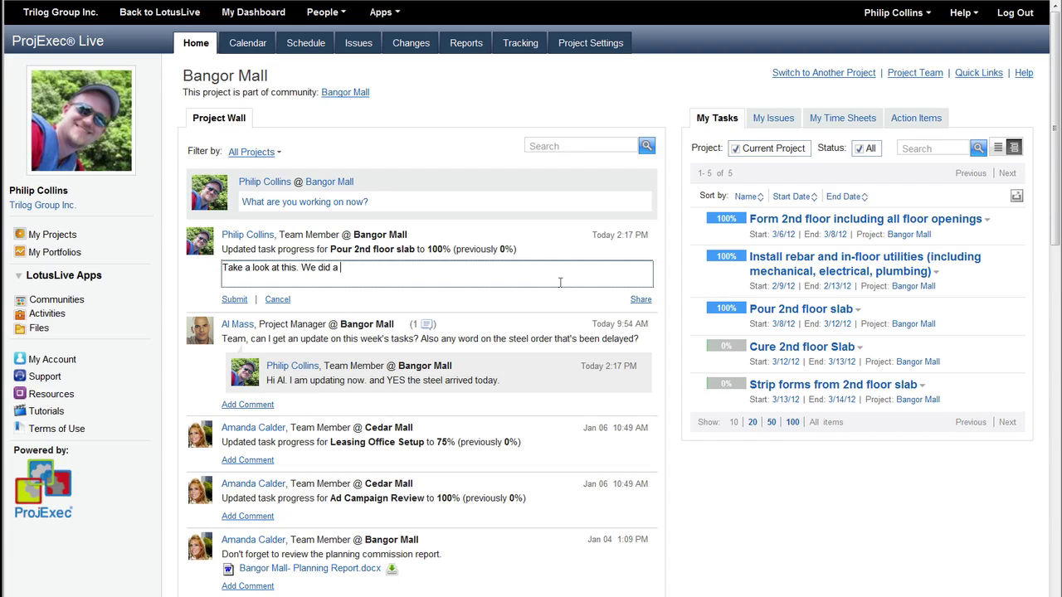
type("timelapse of the pour today")
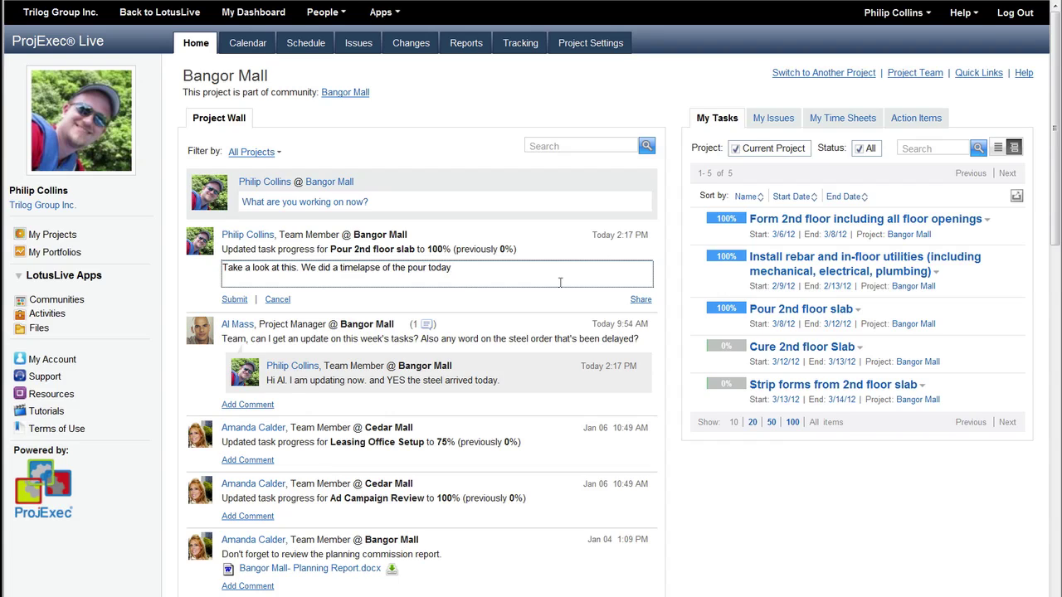
type(".")
left_click(641, 300)
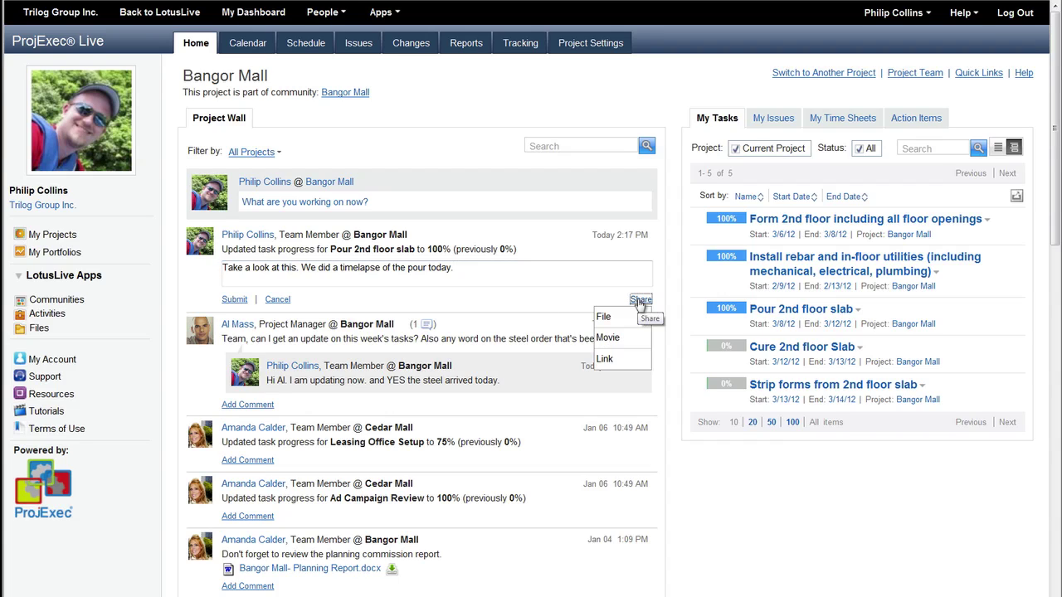
left_click(608, 338)
type("http://www.youtube.com/watch?v=AxBmTzAkm2U")
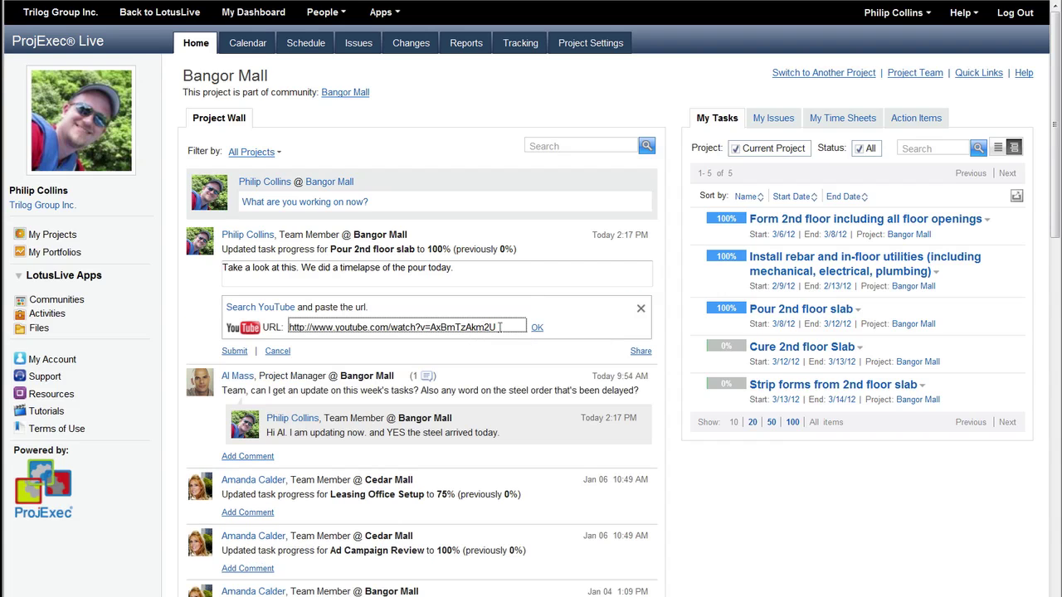
left_click(537, 327)
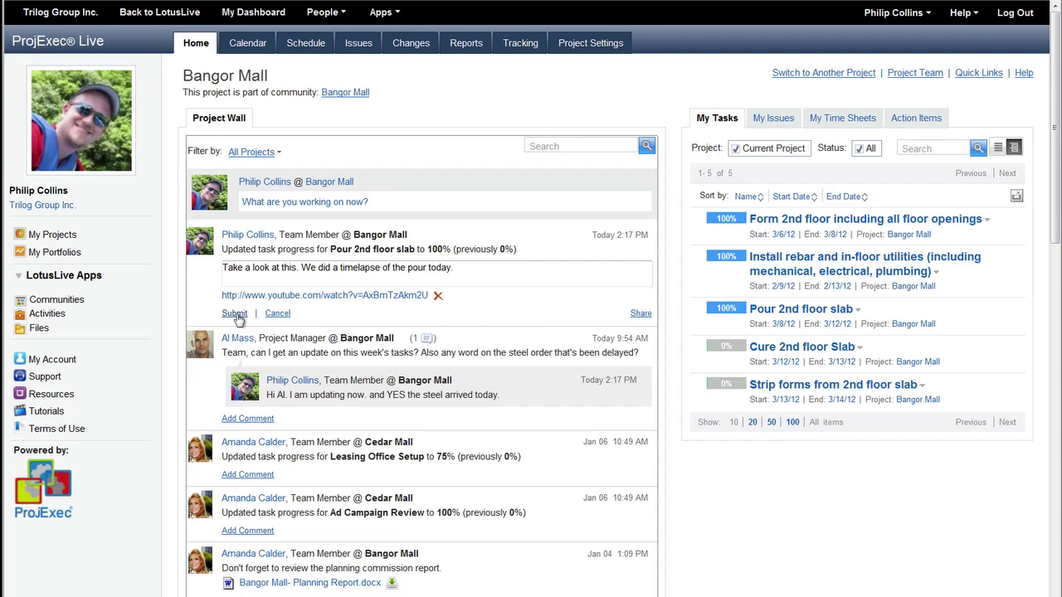
left_click(235, 314)
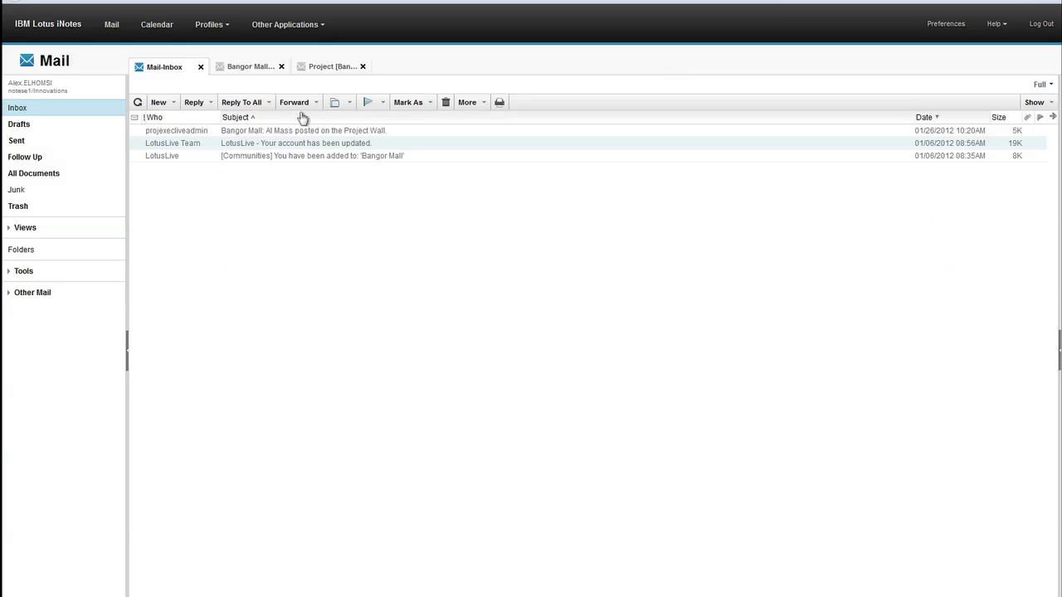
Step: Refresh the iNotes inbox and open the top Bangor Mall Project Wall comment notification
left_click(139, 102)
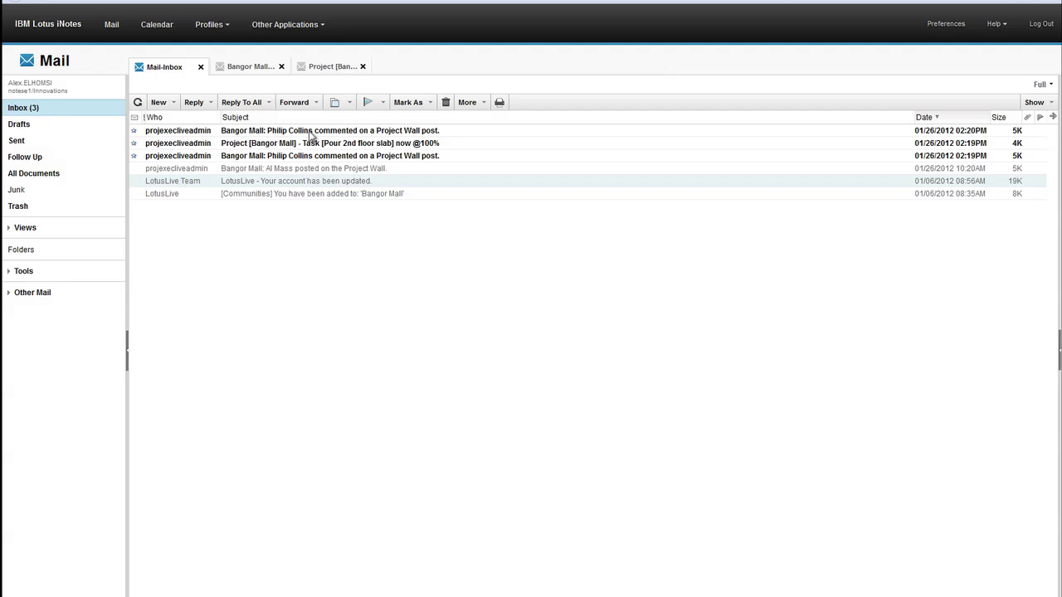
double_click(311, 132)
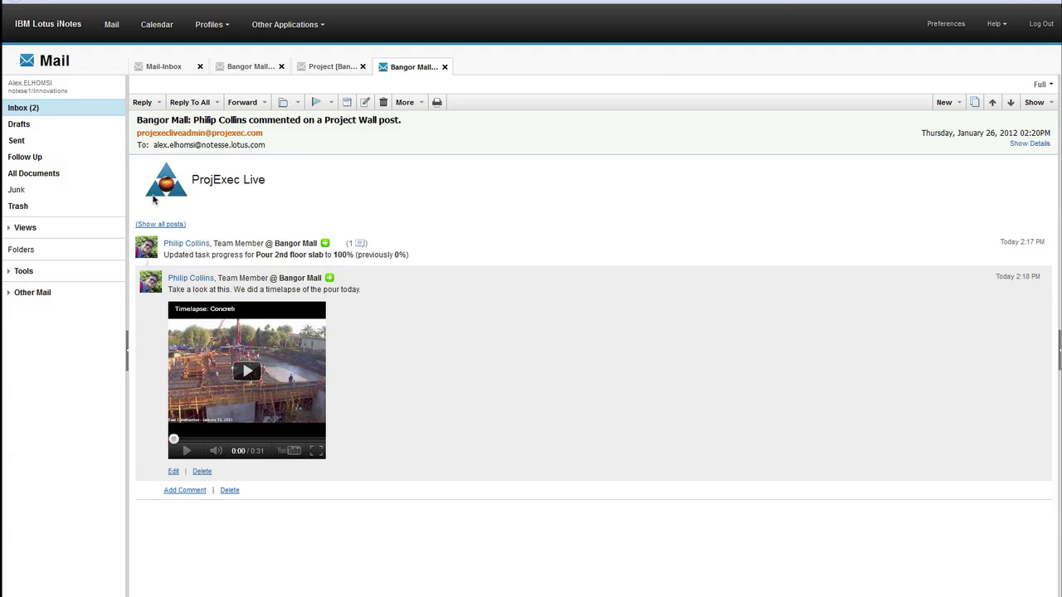
Step: Close and reopen the top Bangor Mall notification so the manager's 'This is great!' reply appears
left_click(166, 68)
double_click(250, 133)
left_click(444, 67)
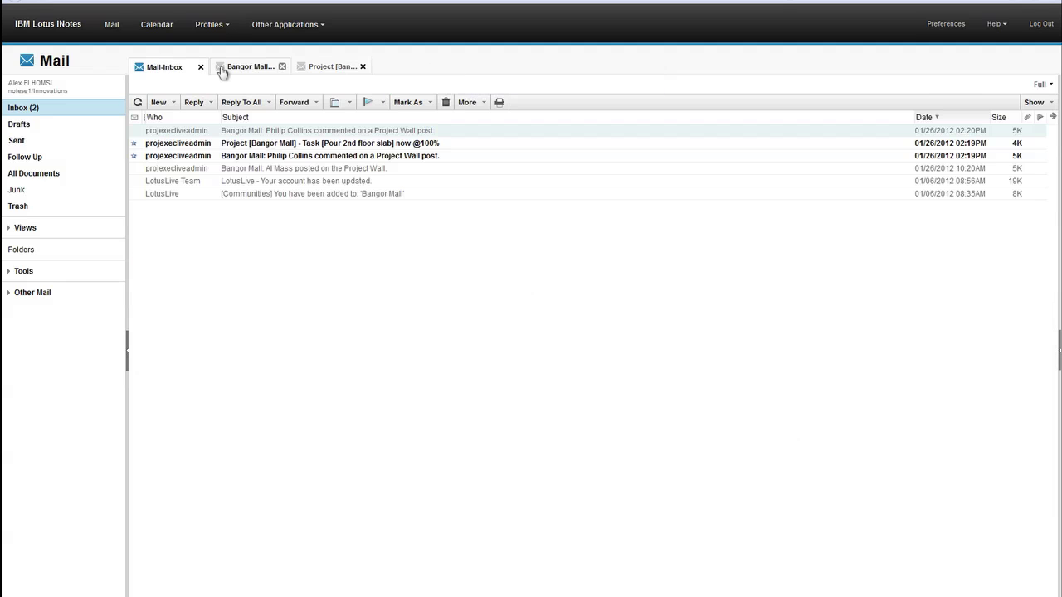
double_click(156, 133)
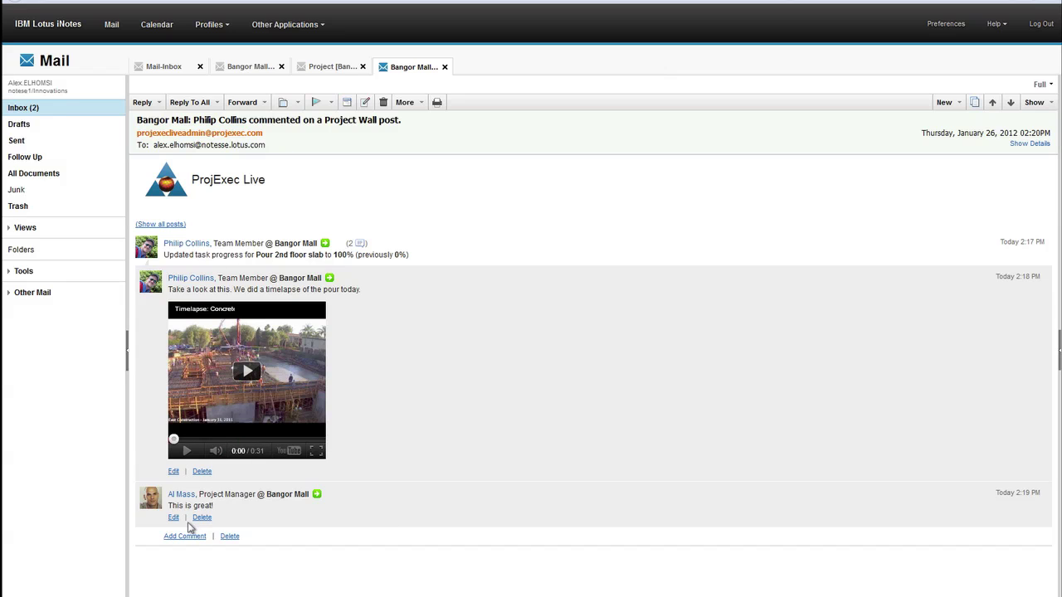
Step: Reply 'I agree. Very cool' in the notification's embedded wall thread
left_click(186, 537)
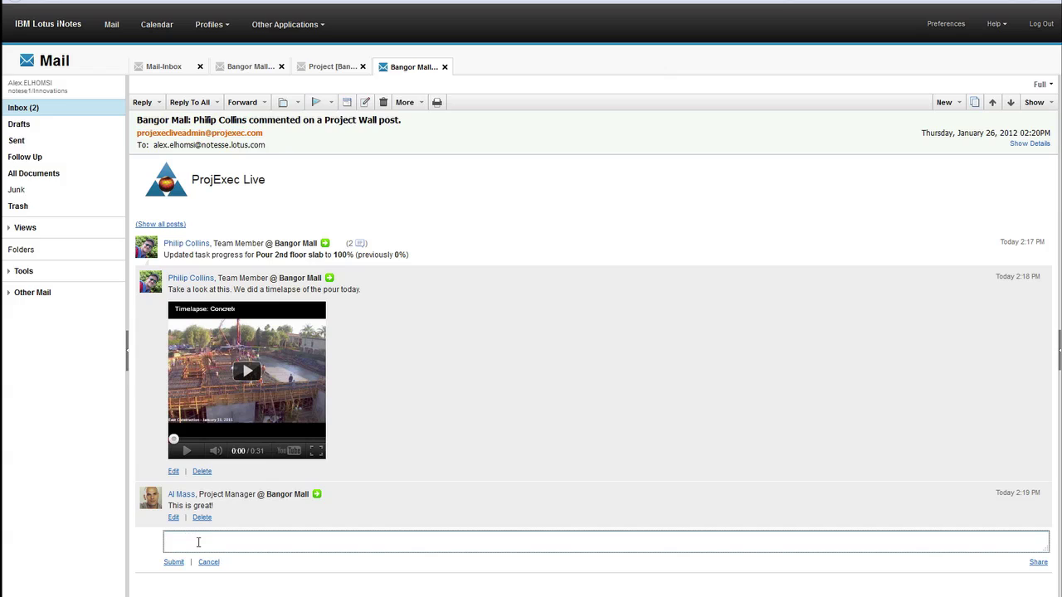
type("I agree, very")
key("BackSpace")
key("BackSpace")
key("BackSpace")
type("Very cool")
left_click(175, 562)
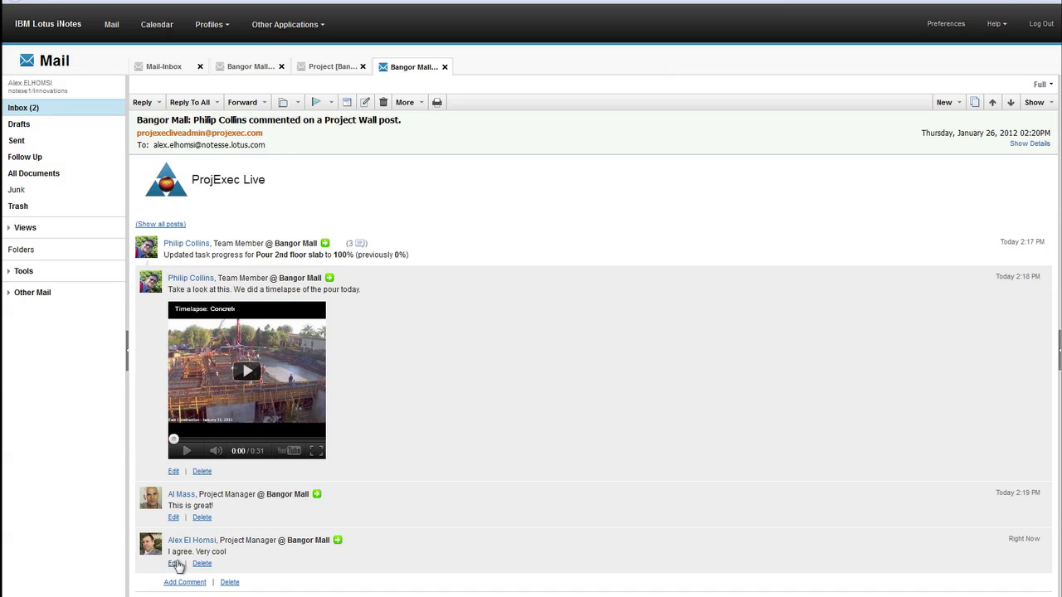
Step: Play the start of the concrete pour timelapse in the Bangor Mall post, pause it, and return to the inbox
left_click(179, 67)
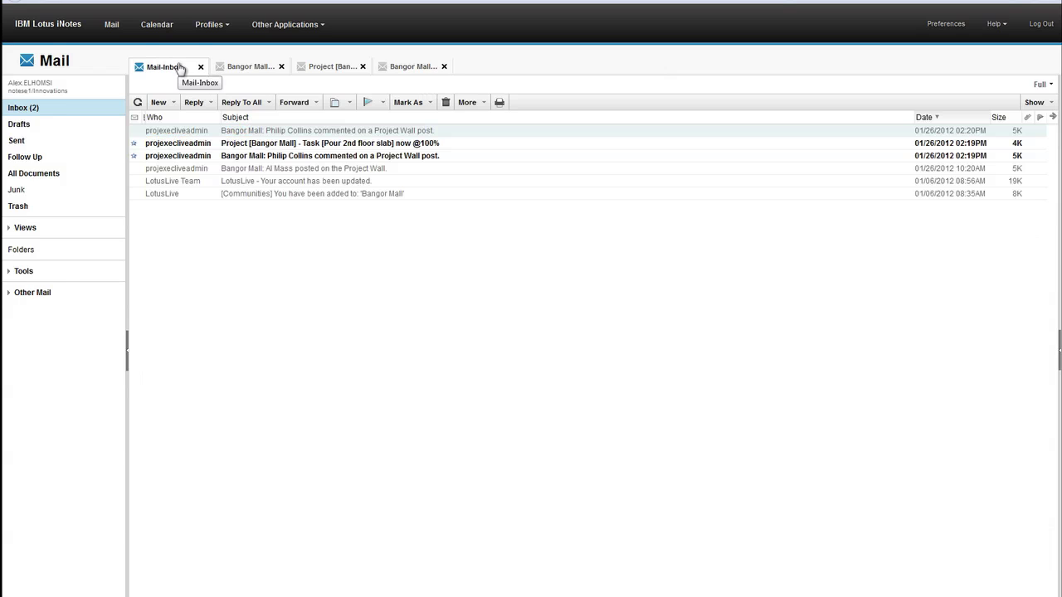
left_click(403, 68)
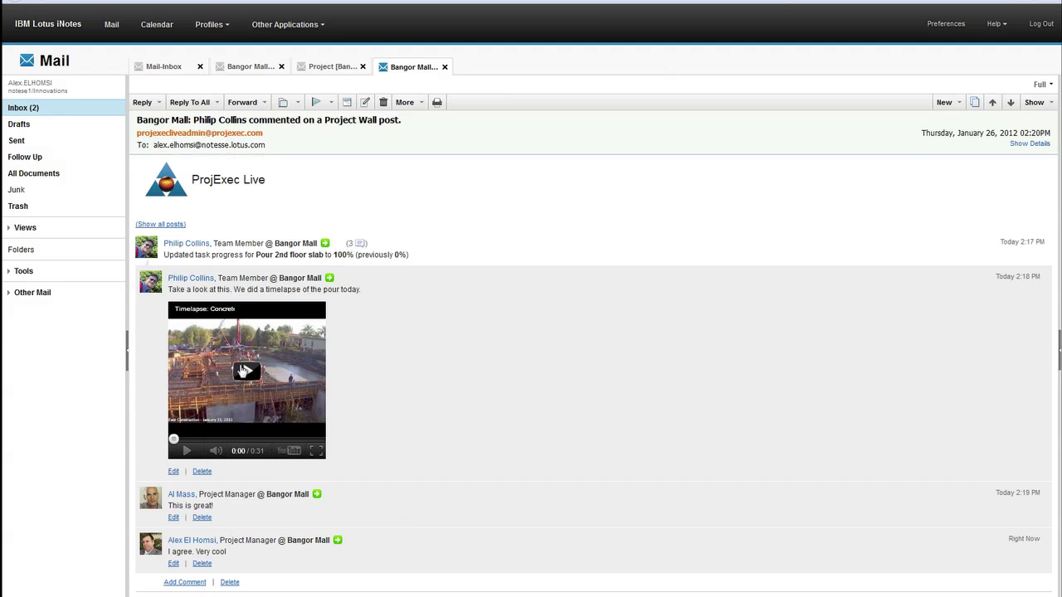
left_click(244, 370)
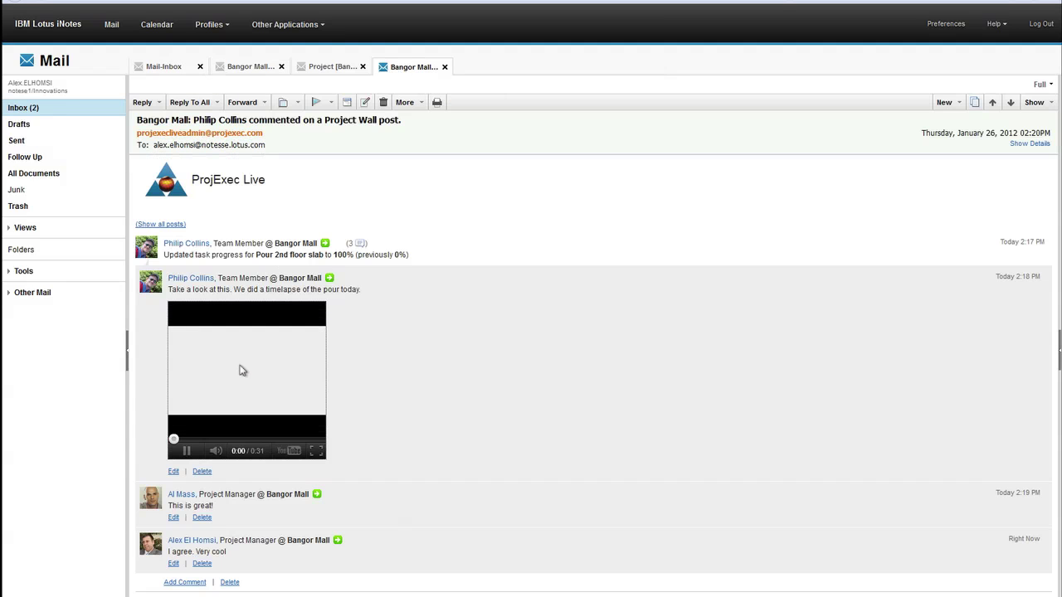
left_click(186, 452)
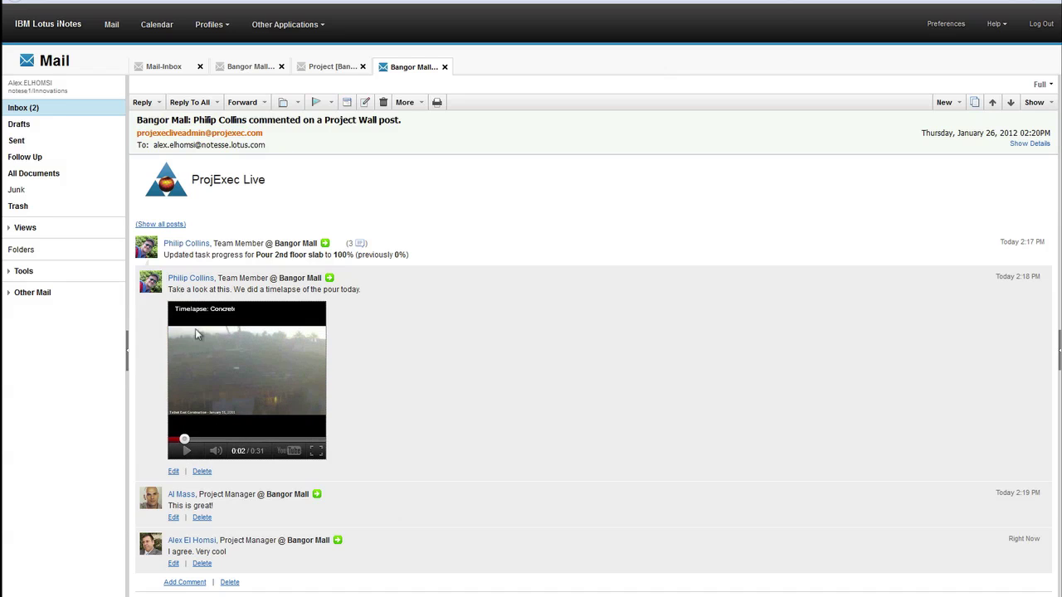
left_click(163, 66)
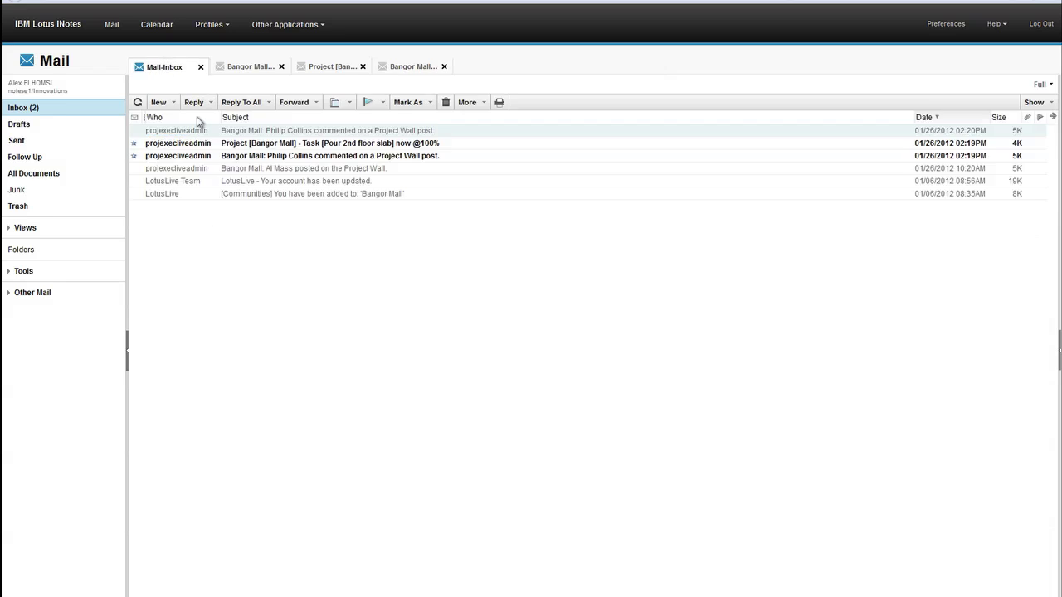
Step: Open the earlier steel-thread comment email and reply 'Excellent. I will update the task!'
double_click(342, 147)
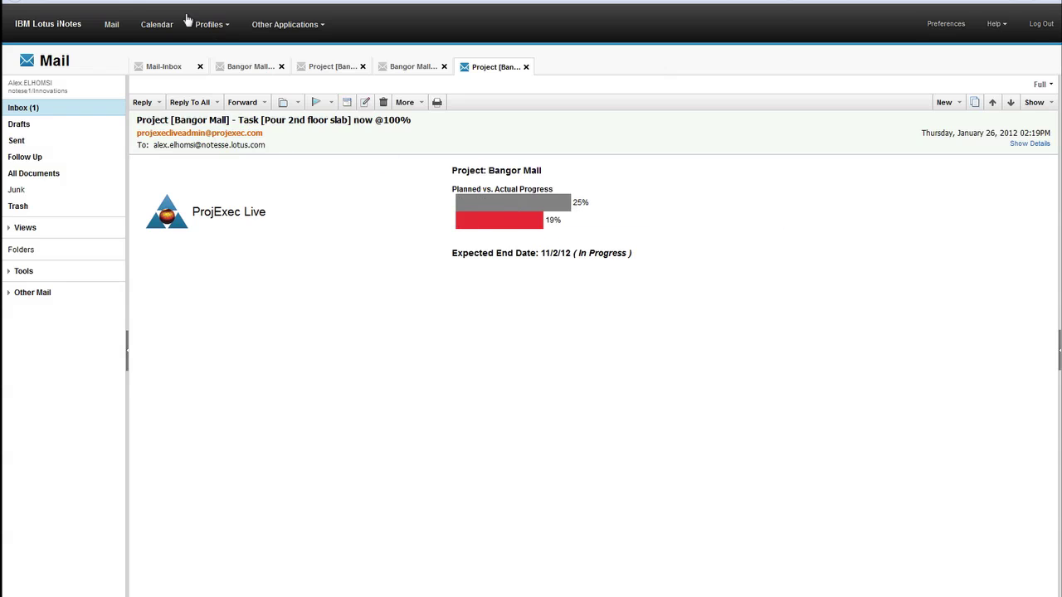
left_click(157, 66)
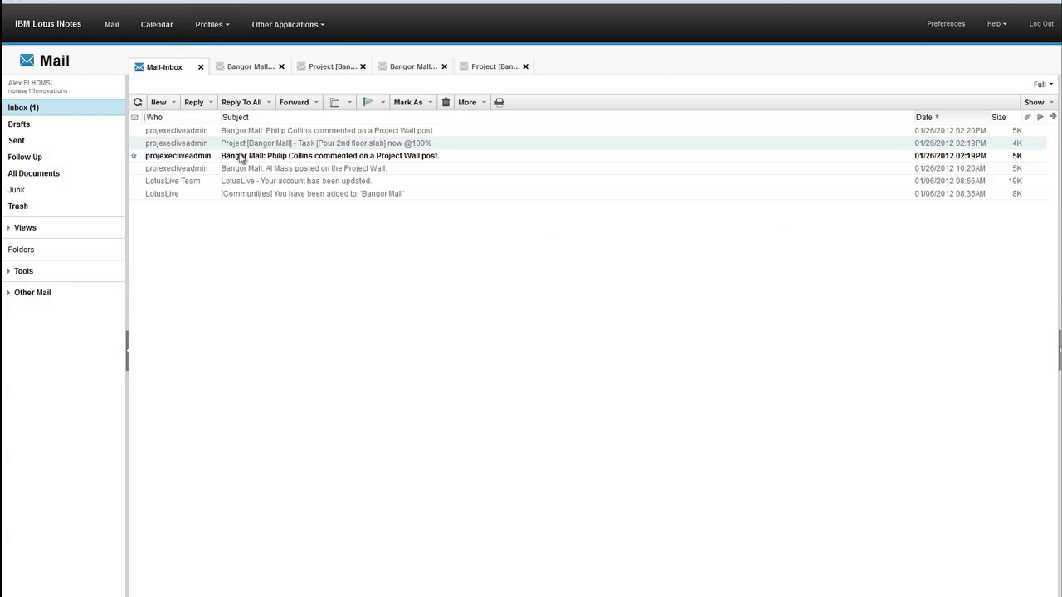
double_click(240, 160)
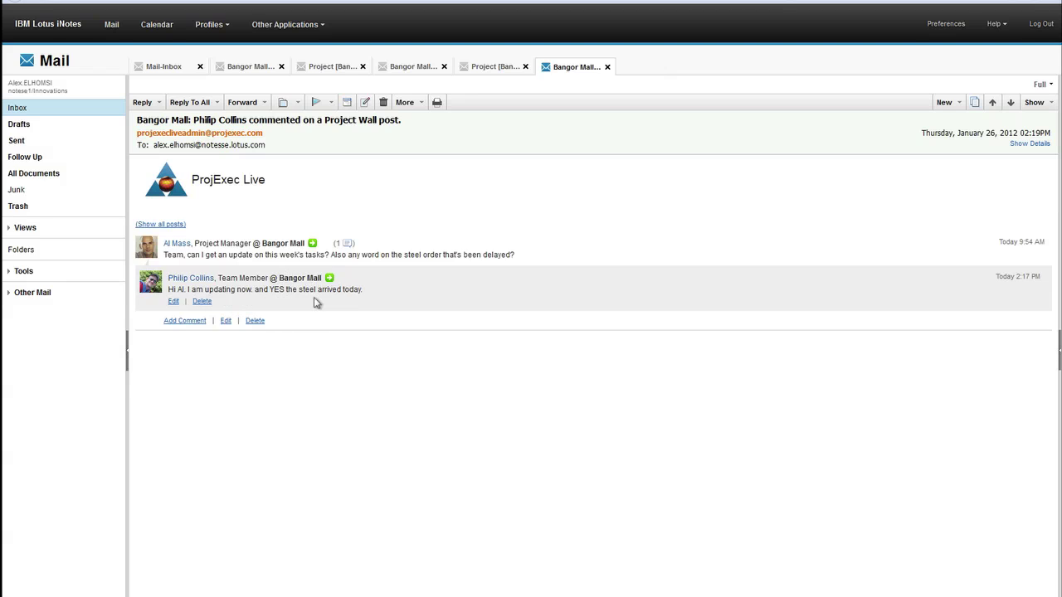
left_click(179, 321)
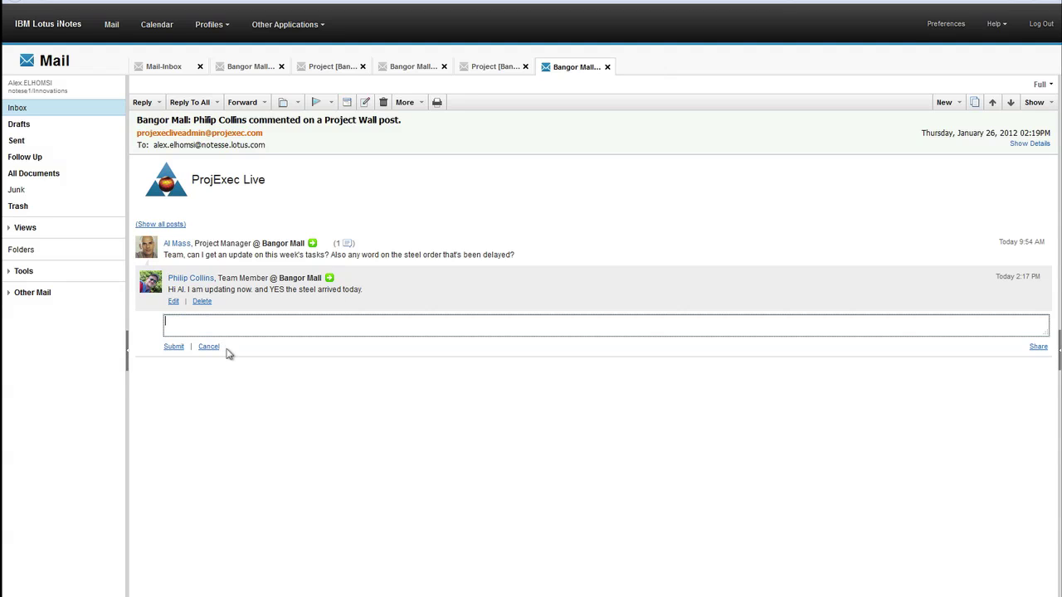
type("Excellen")
key("BackSpace")
type("nt. I will update the task@")
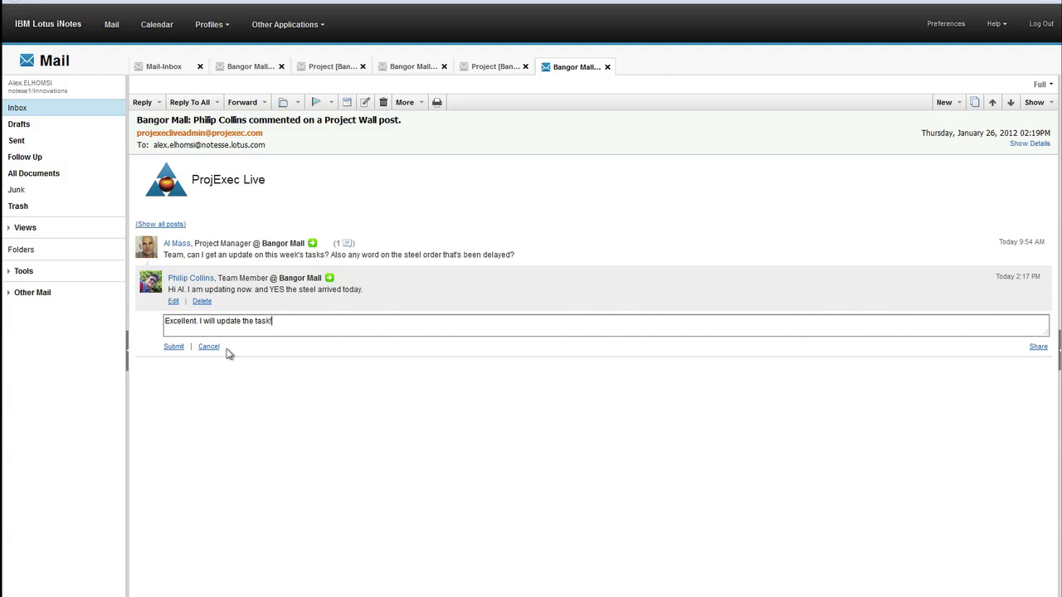
left_click(173, 347)
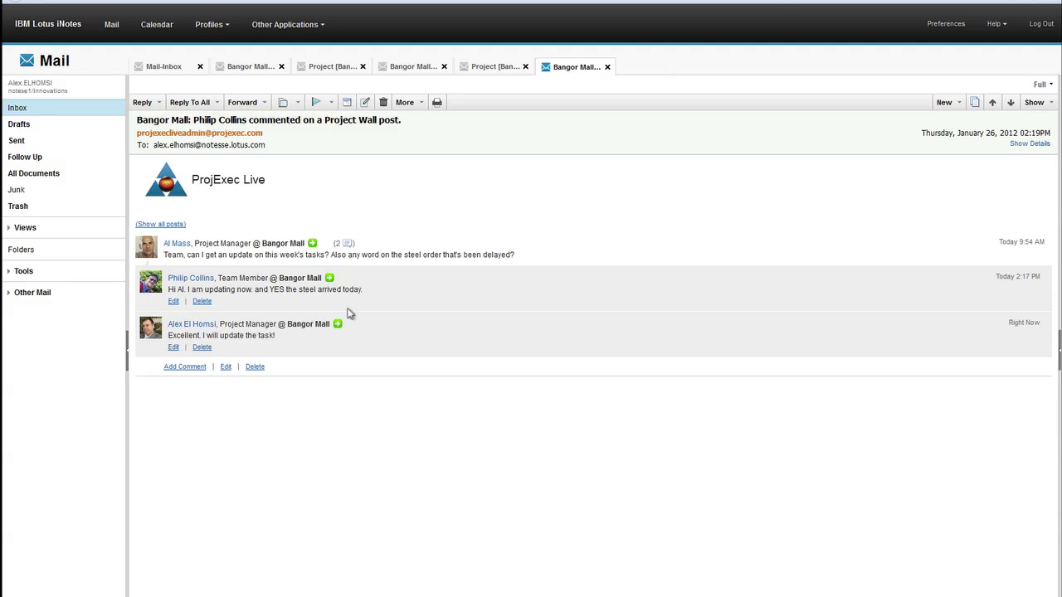
left_click(498, 66)
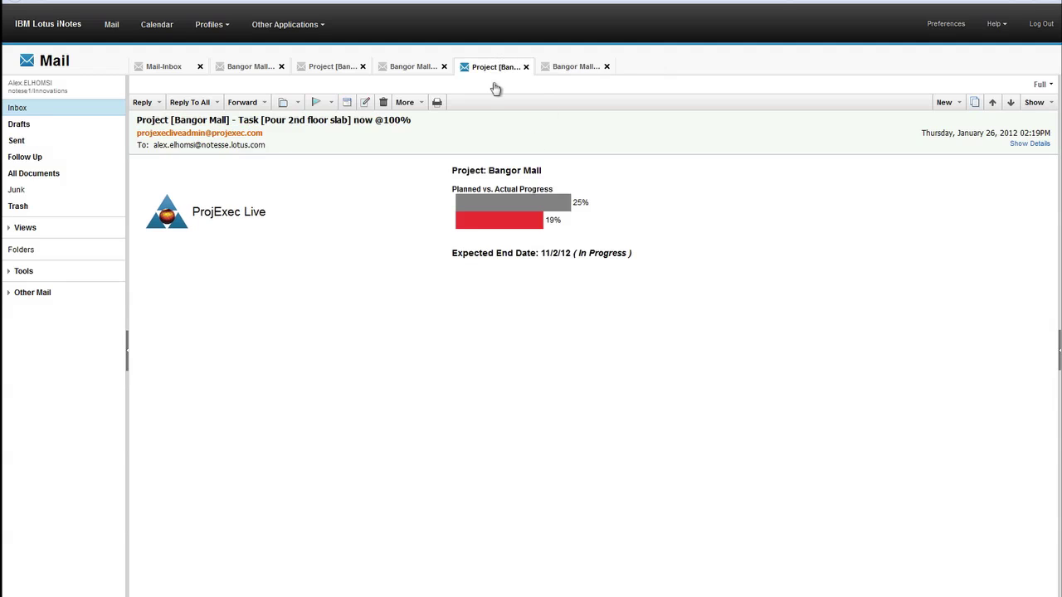
left_click(507, 230)
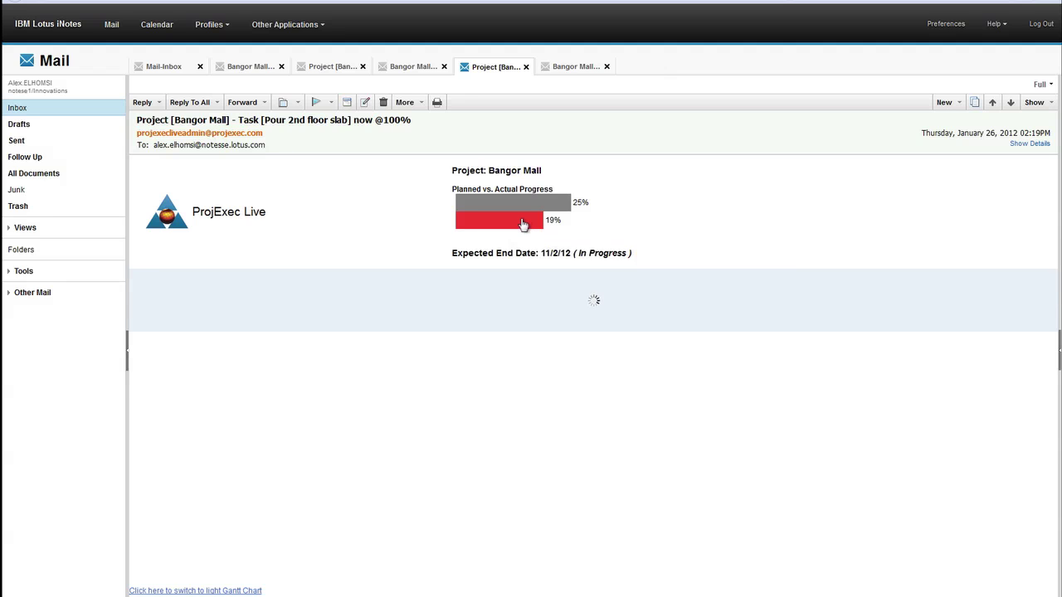
mouse_move(524, 224)
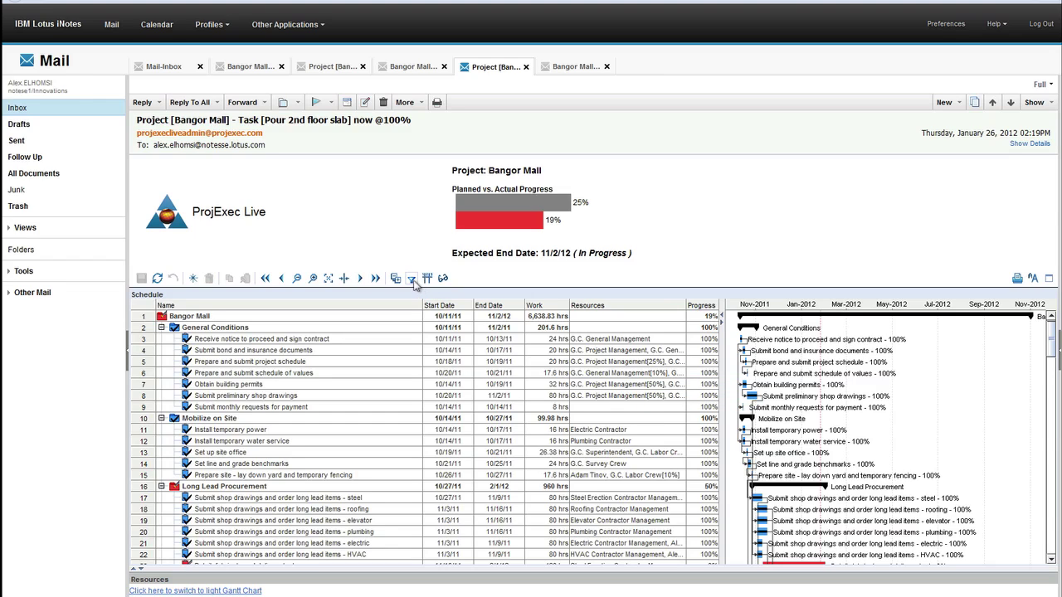
Step: Apply the Watch This Week filter to the Bangor Mall schedule
left_click(410, 280)
mouse_move(430, 321)
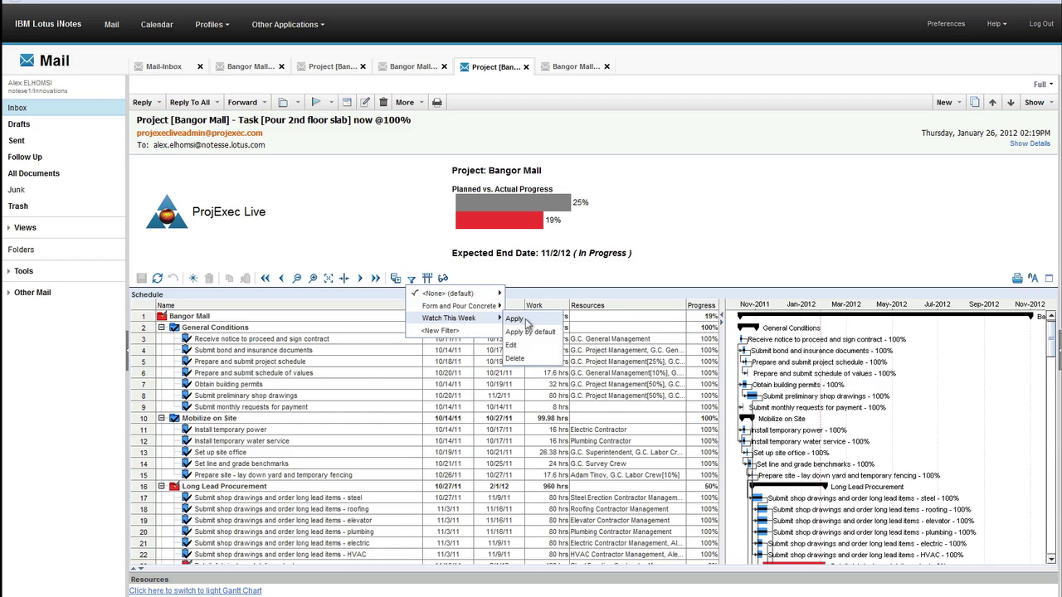
left_click(528, 324)
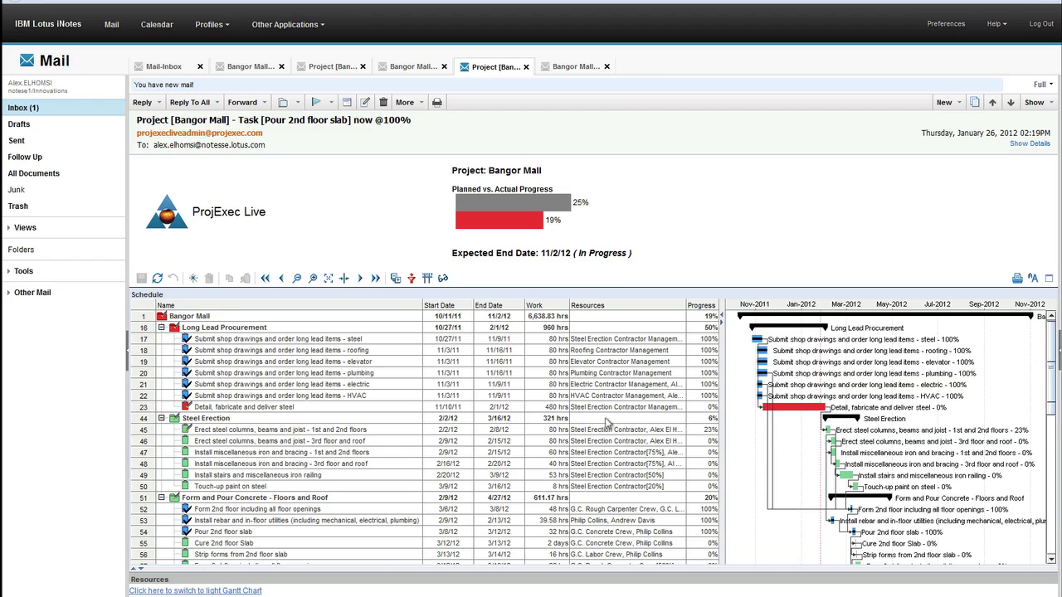
Step: Start entering progress for Detail, fabricate and deliver steel, then maximize the schedule
left_click(711, 410)
left_click(709, 408)
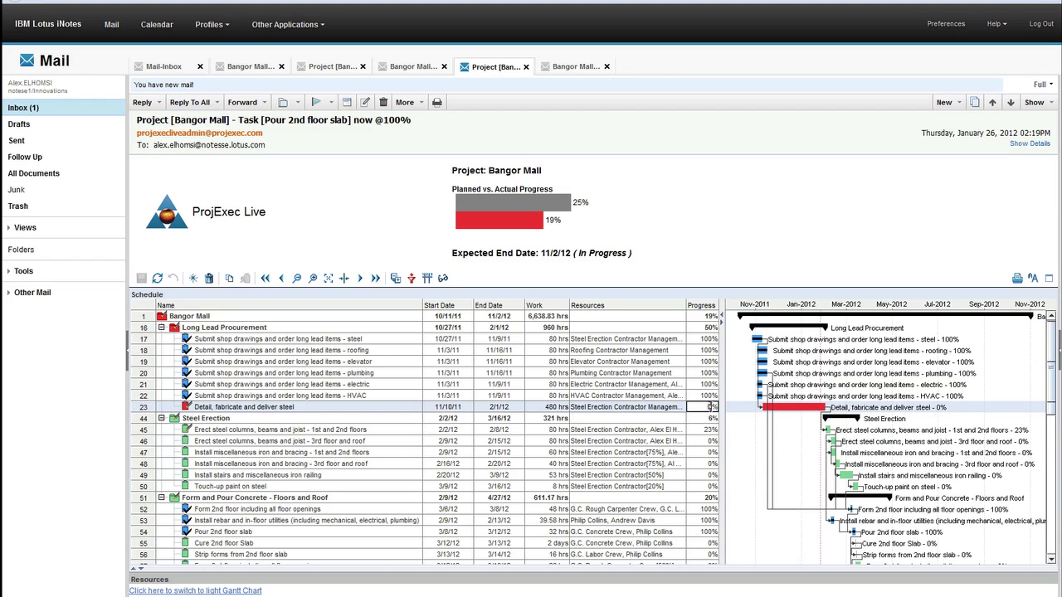
type("10")
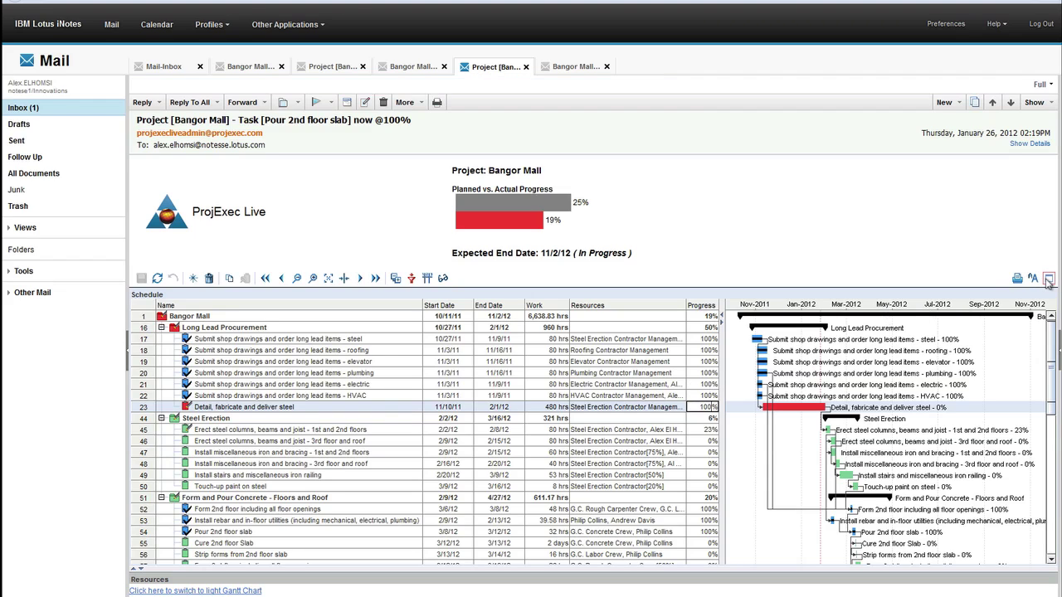
left_click(1047, 282)
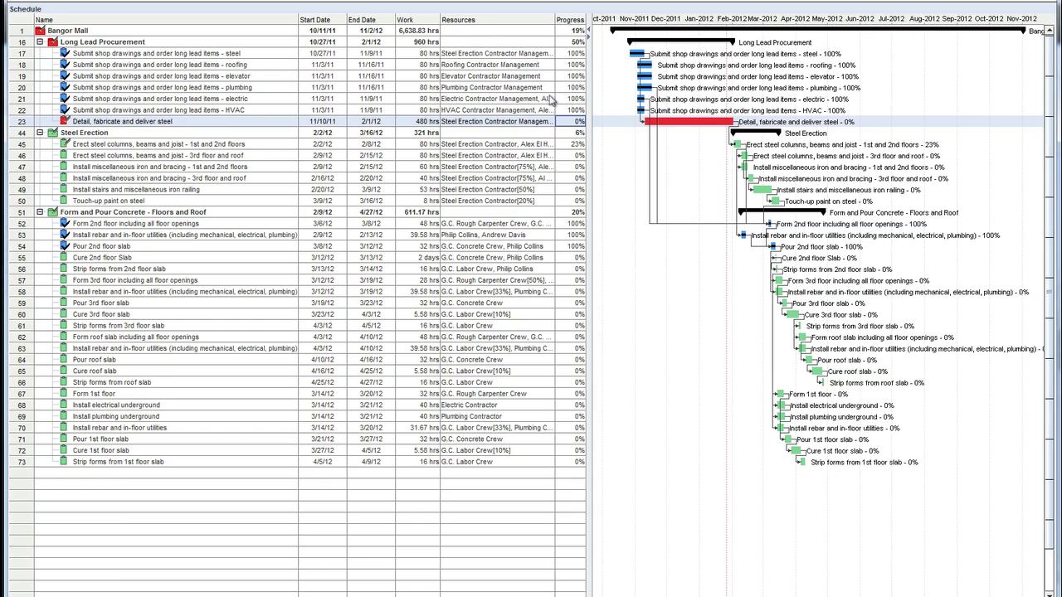
Step: Enter 100% progress for the steel task in row 23, restore the schedule size, and save
left_click(573, 121)
type("10")
left_click(569, 156)
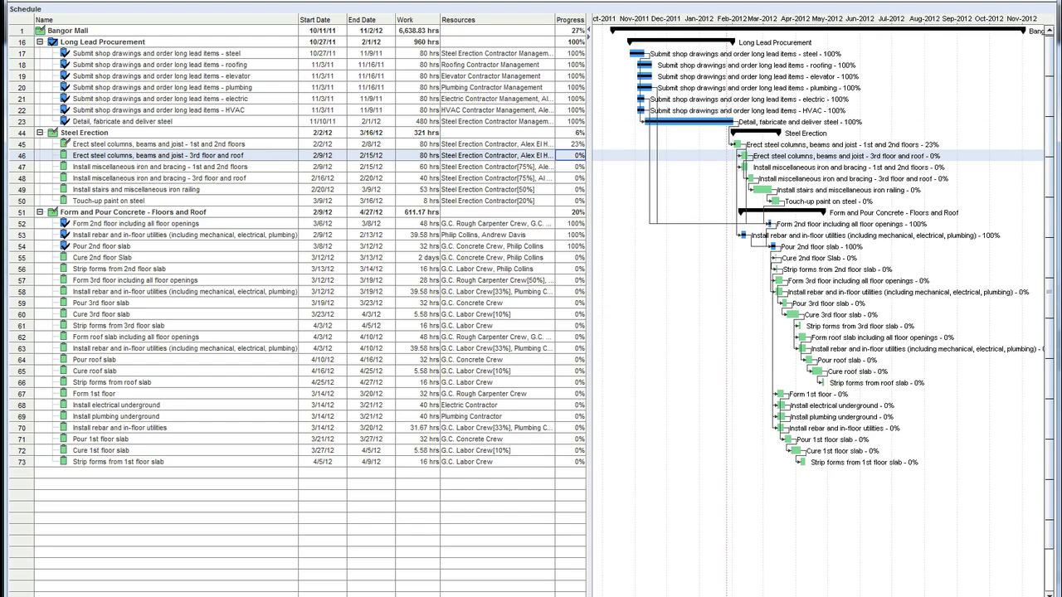
key("Escape")
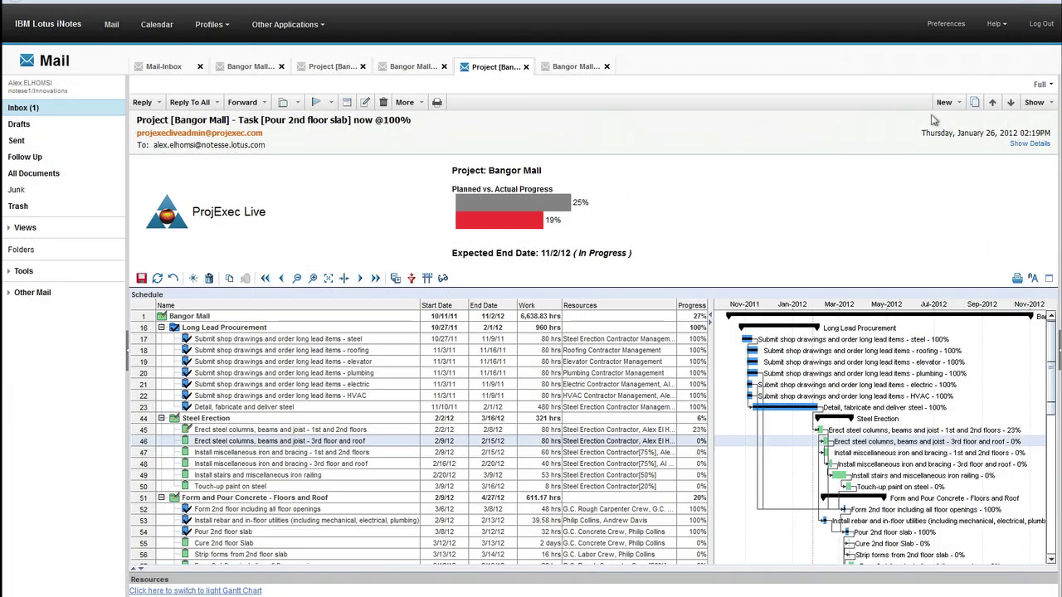
left_click(143, 281)
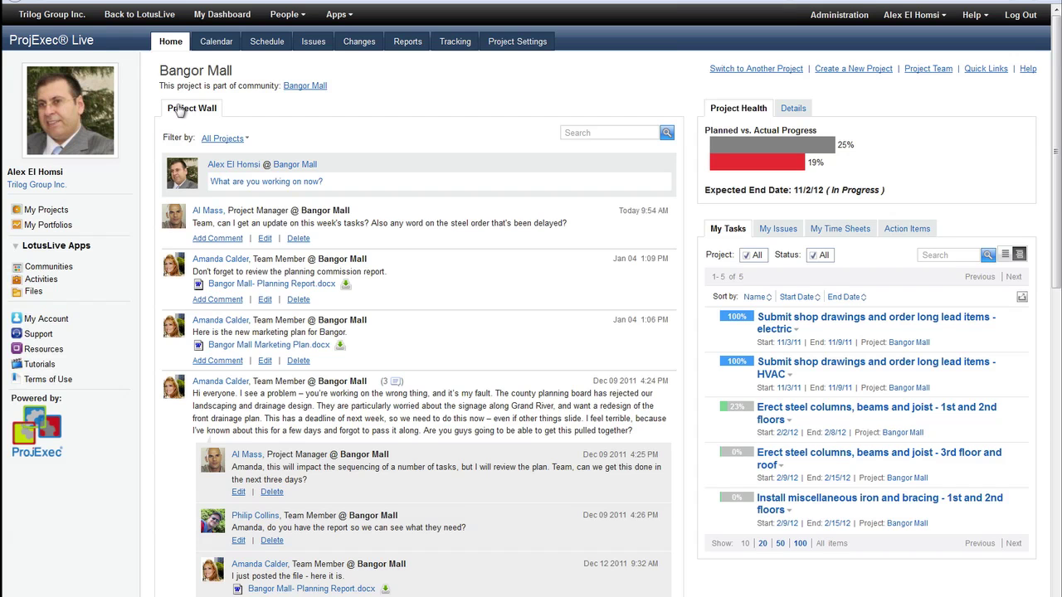
Step: Reload the Project Wall and Project Health panels to show 27% actual progress against 25% planned
left_click(180, 110)
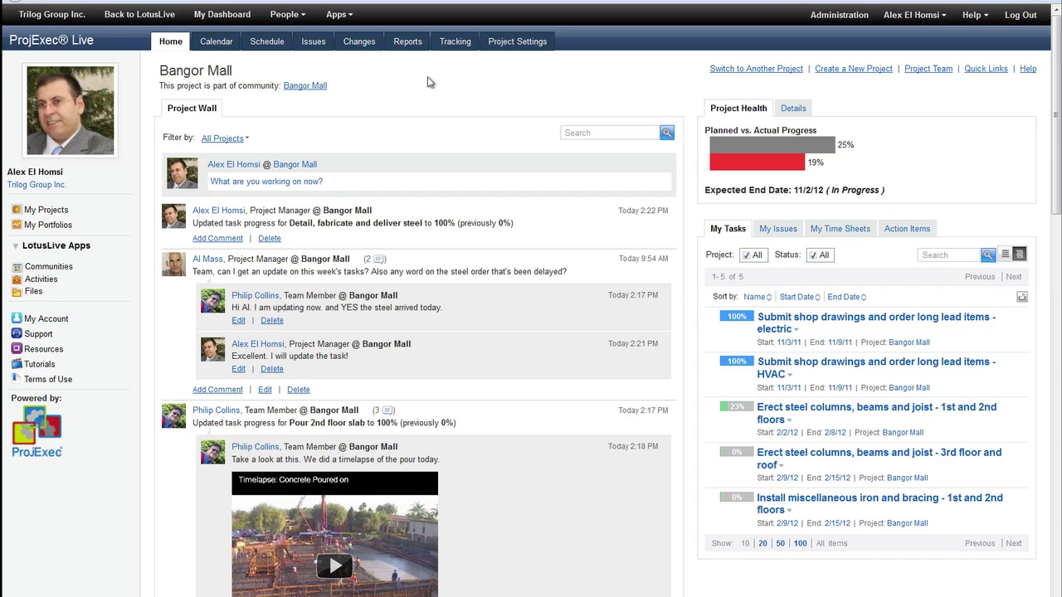
left_click(726, 116)
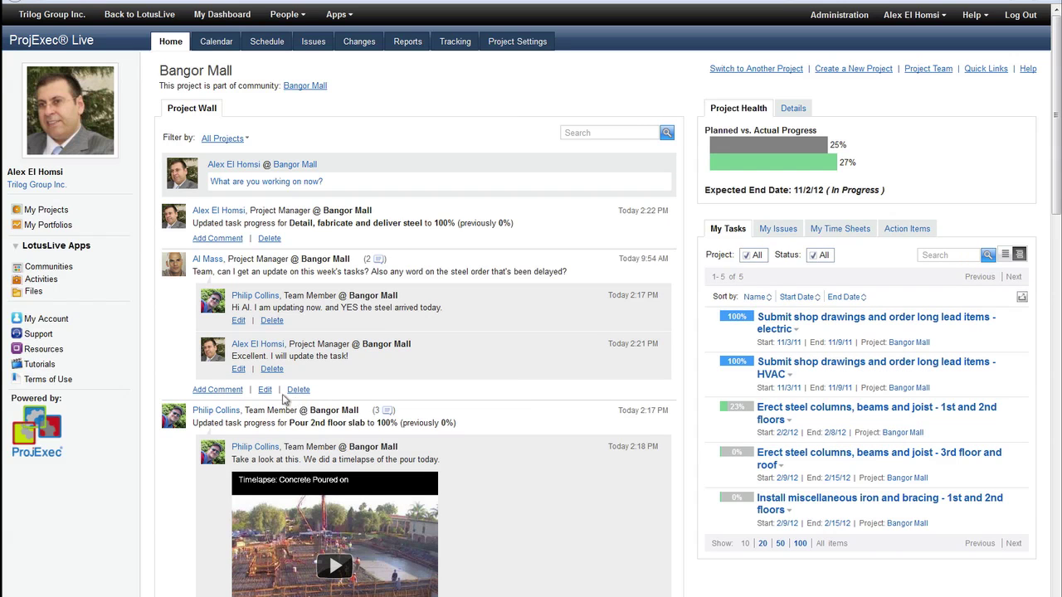
scroll(282, 399, "down", 2)
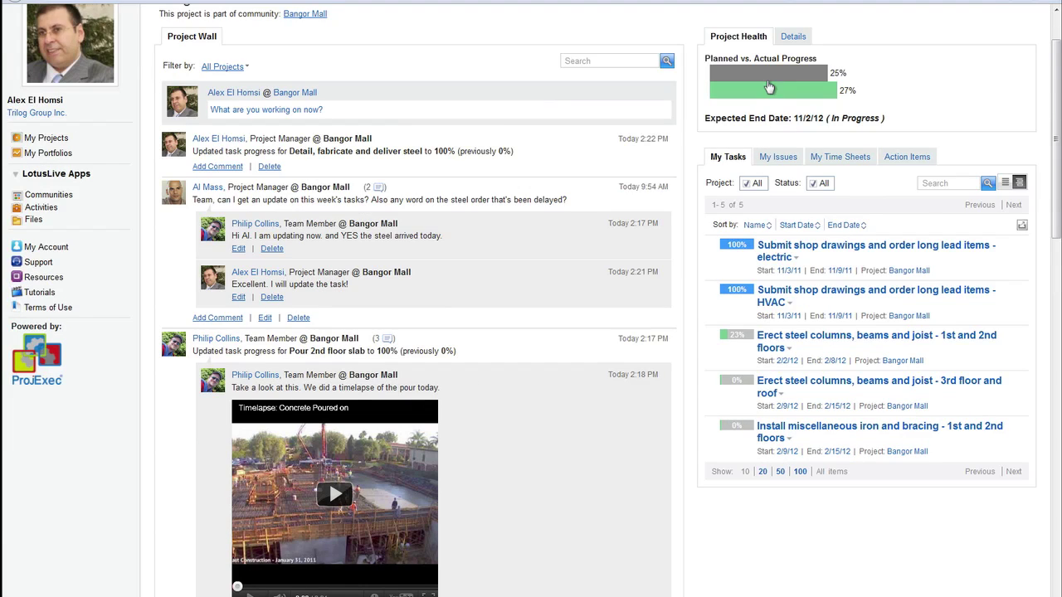
scroll(393, 80, "up", 2)
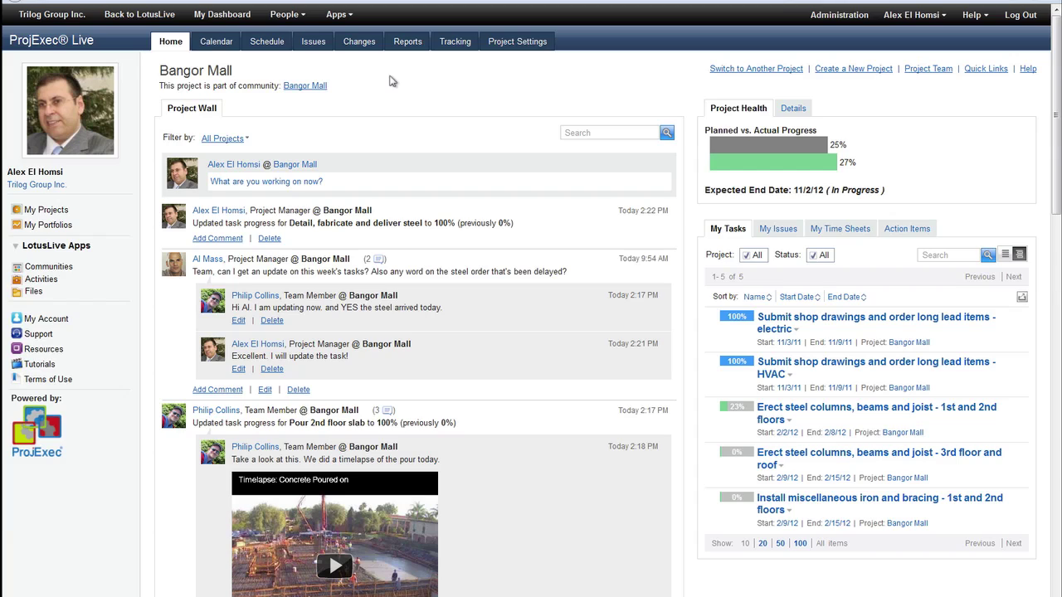